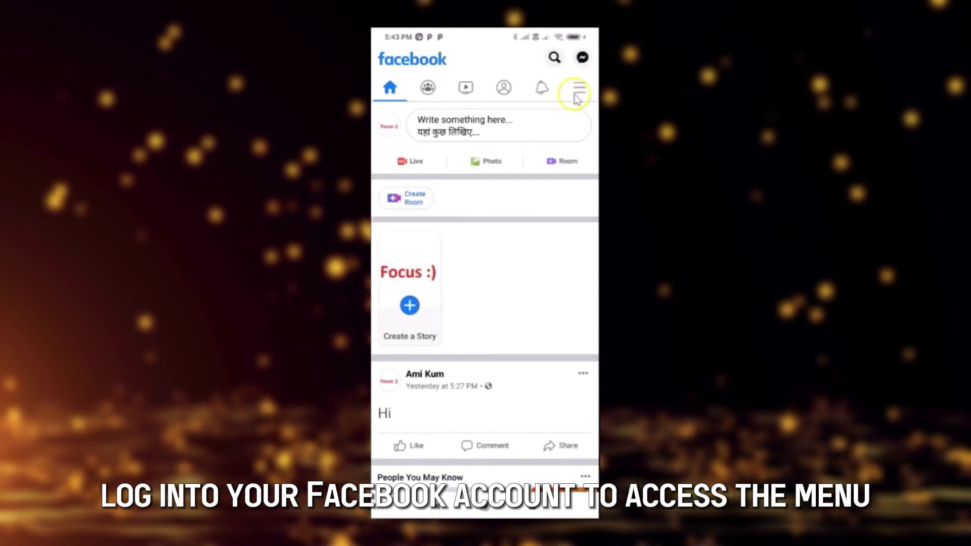
Step: Open the main Facebook menu and expand the Settings & Privacy section
{"action": "left_click", "coordinate": [579, 89]}
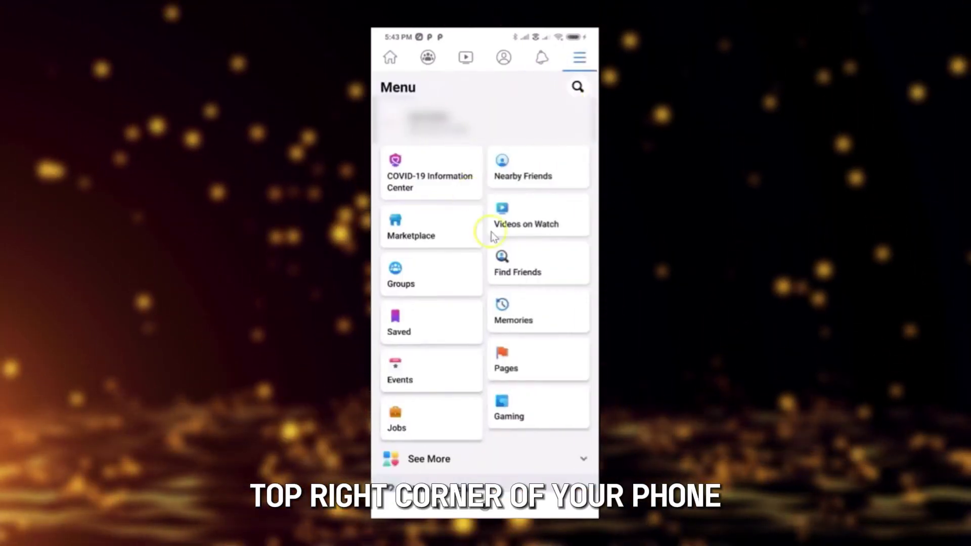
{"action": "scroll", "coordinate": [547, 236], "scroll_direction": "down", "scroll_amount": 2}
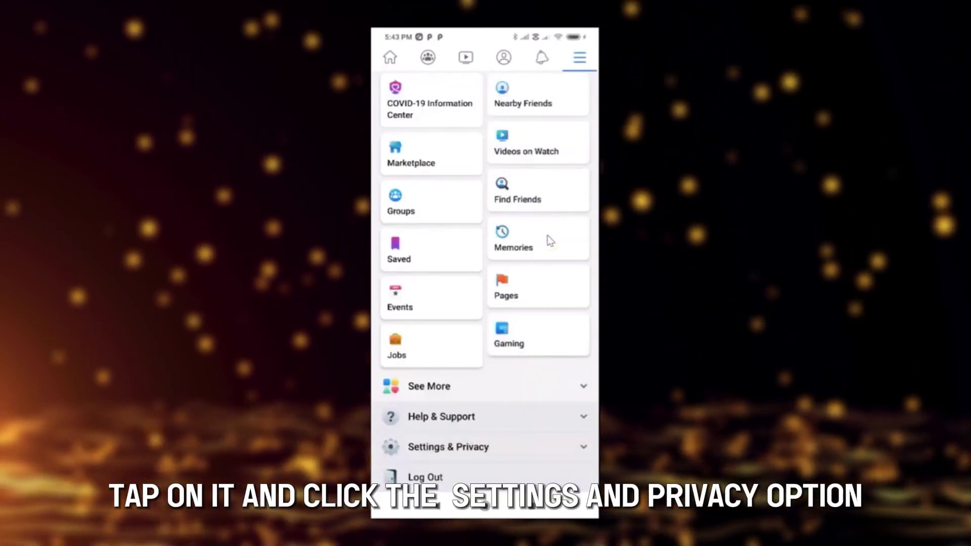
{"action": "left_click", "coordinate": [464, 448]}
Step: Open the Settings page from Settings & Privacy
{"action": "left_click", "coordinate": [446, 242]}
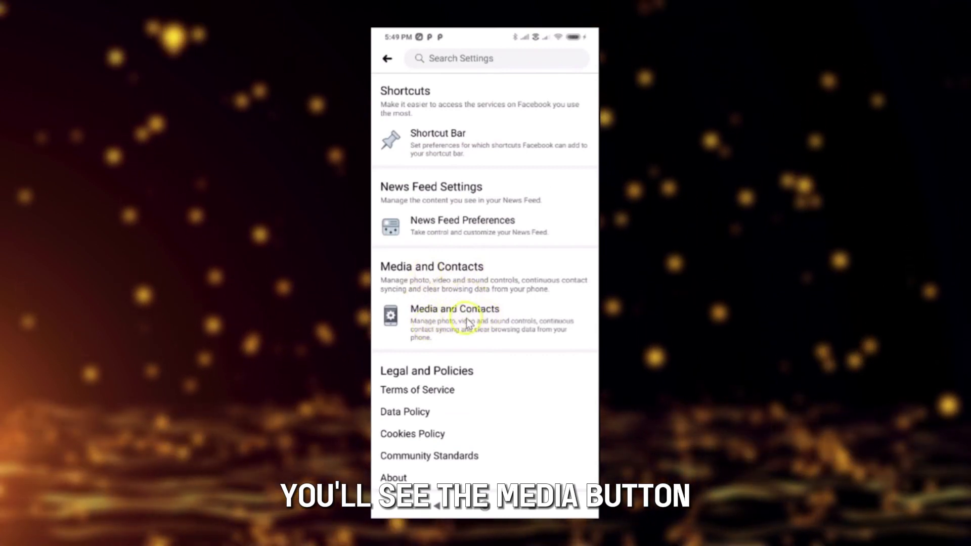
Step: Open the Media and Contacts page showing sound, upload and autoplay options
{"action": "left_click", "coordinate": [467, 322]}
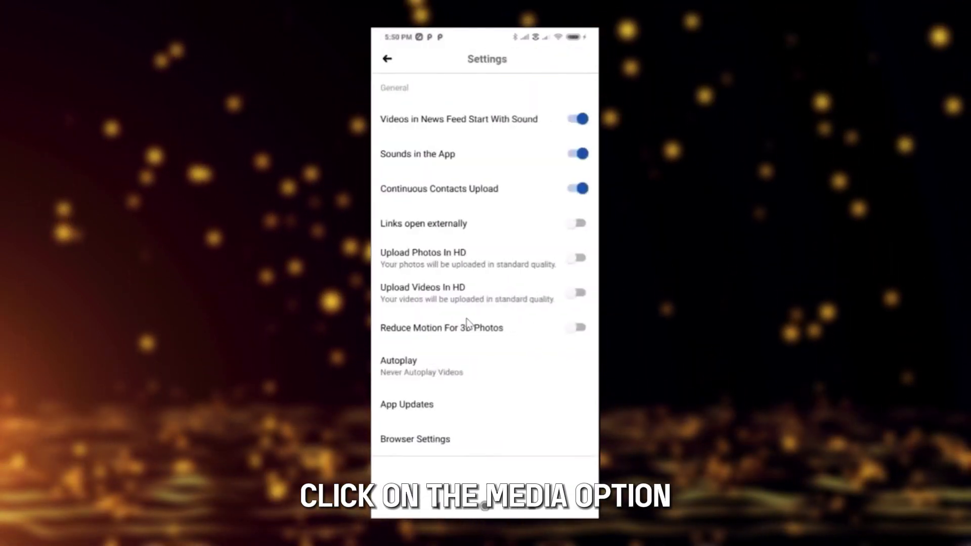